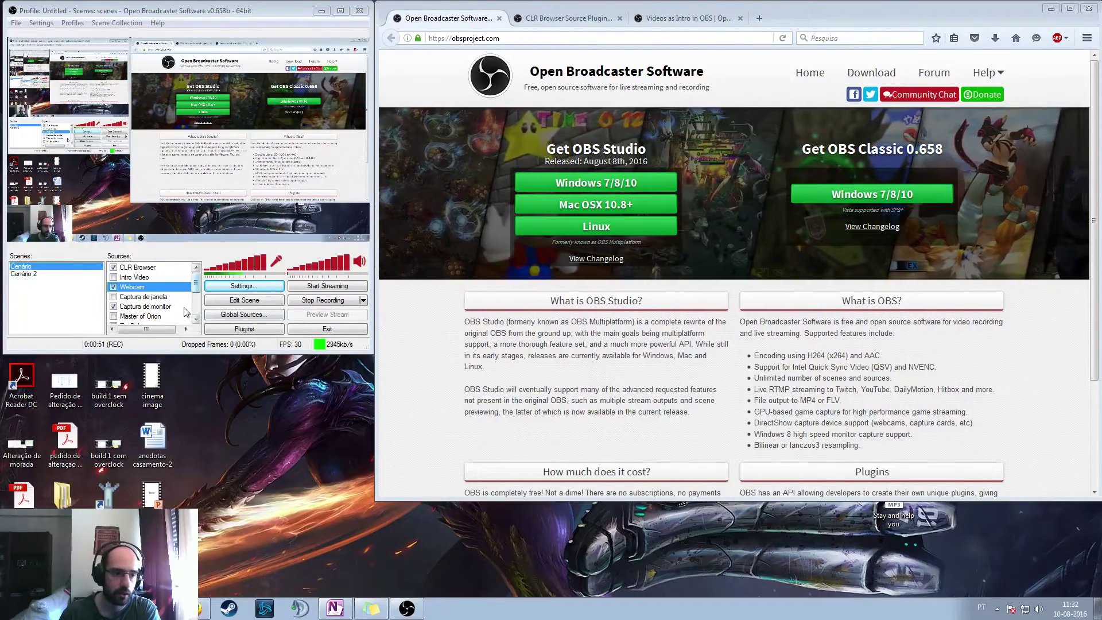
# Add a new Game Capture source named 'random title' that captures Firefox
pyautogui.rightClick(185, 308)
pyautogui.moveTo(217, 319)
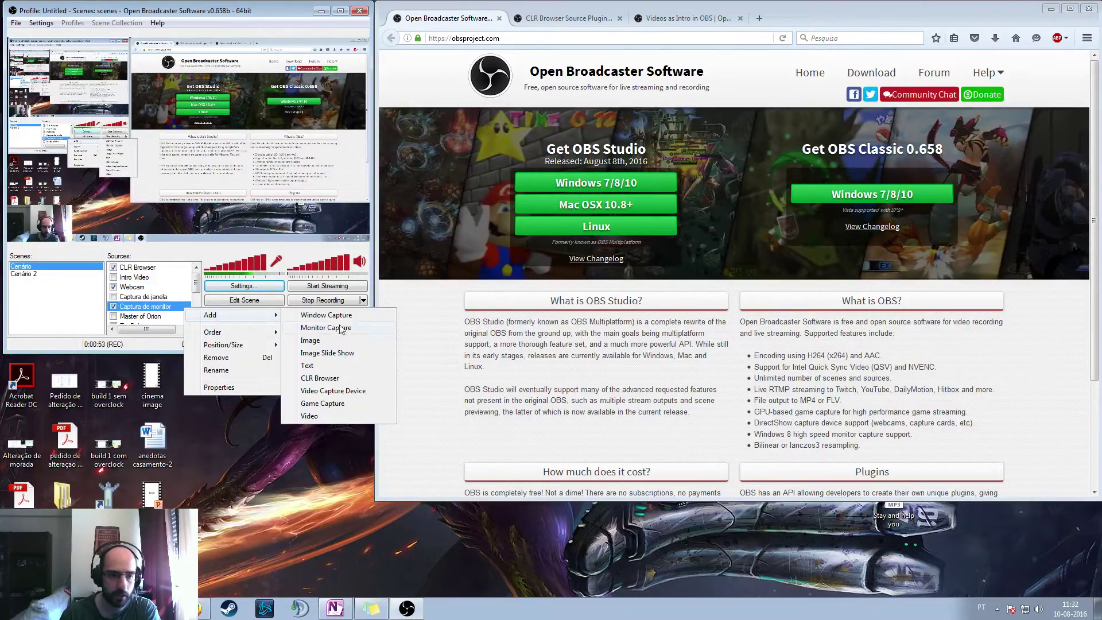
pyautogui.click(333, 404)
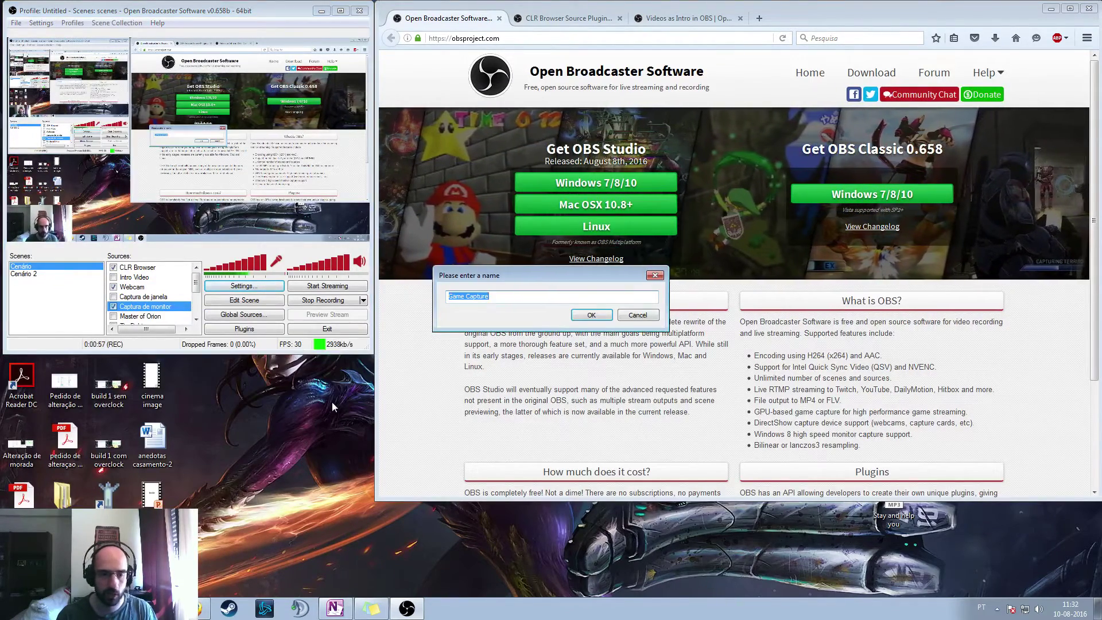
pyautogui.write('random title')
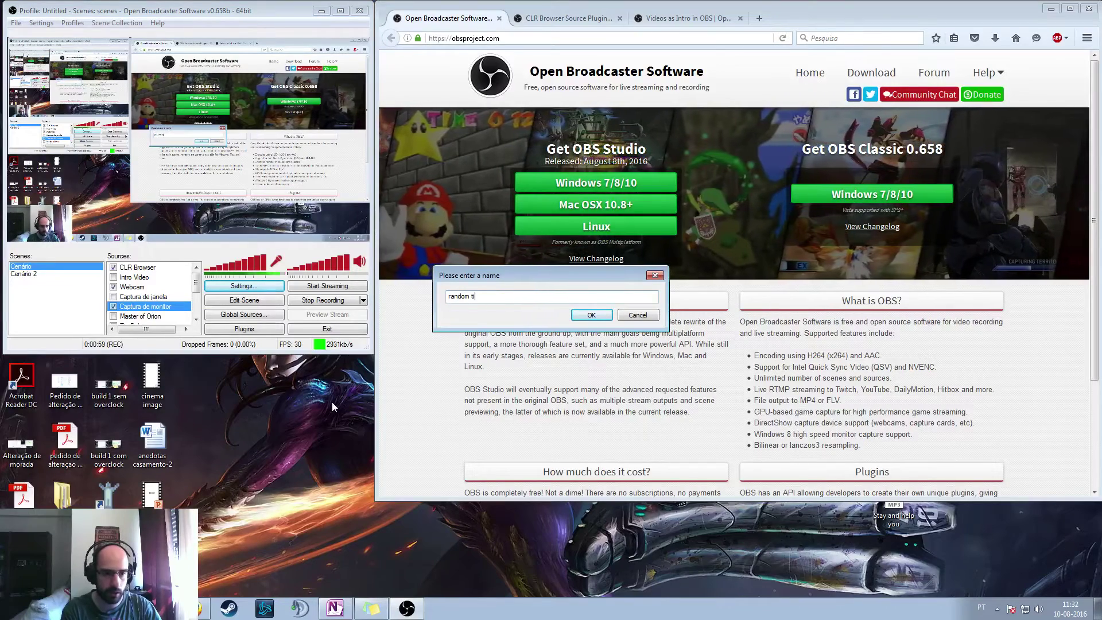
pyautogui.click(591, 315)
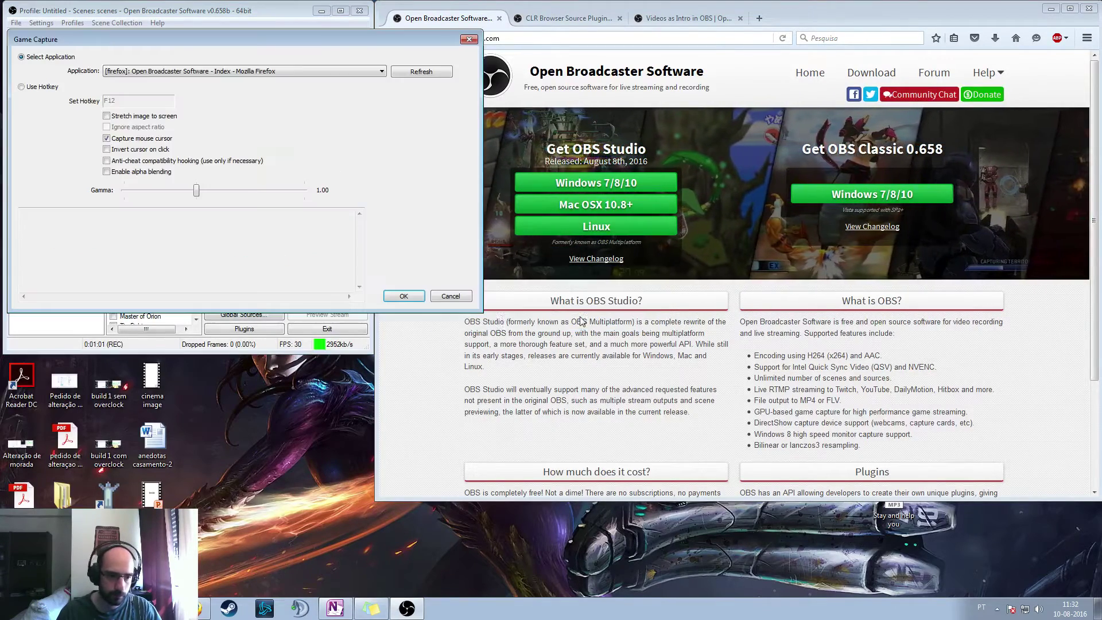
pyautogui.click(204, 74)
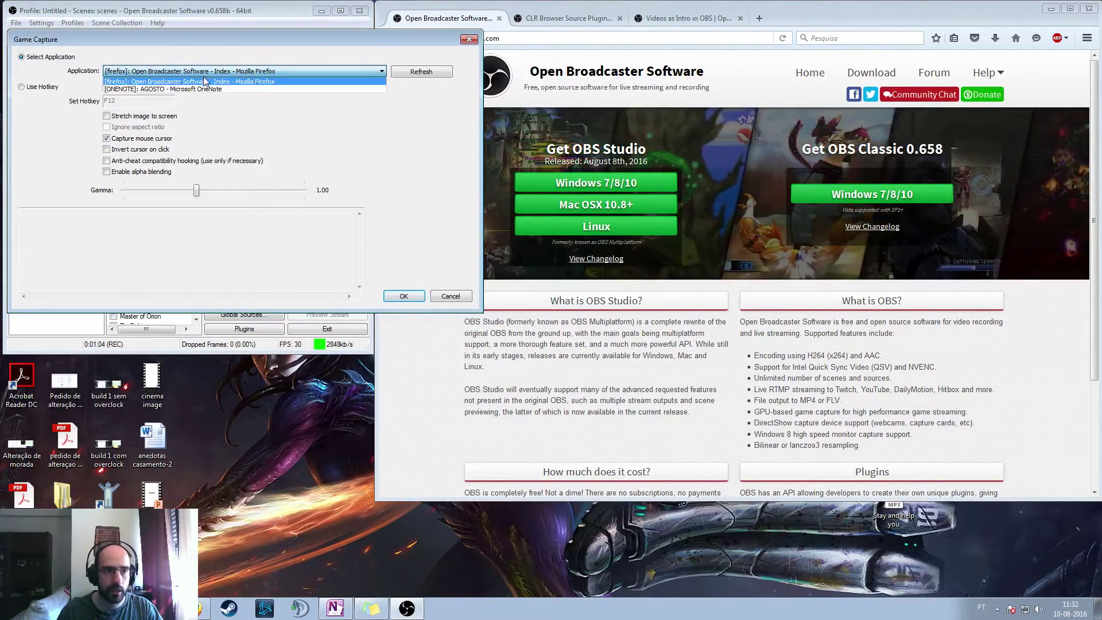
pyautogui.click(202, 71)
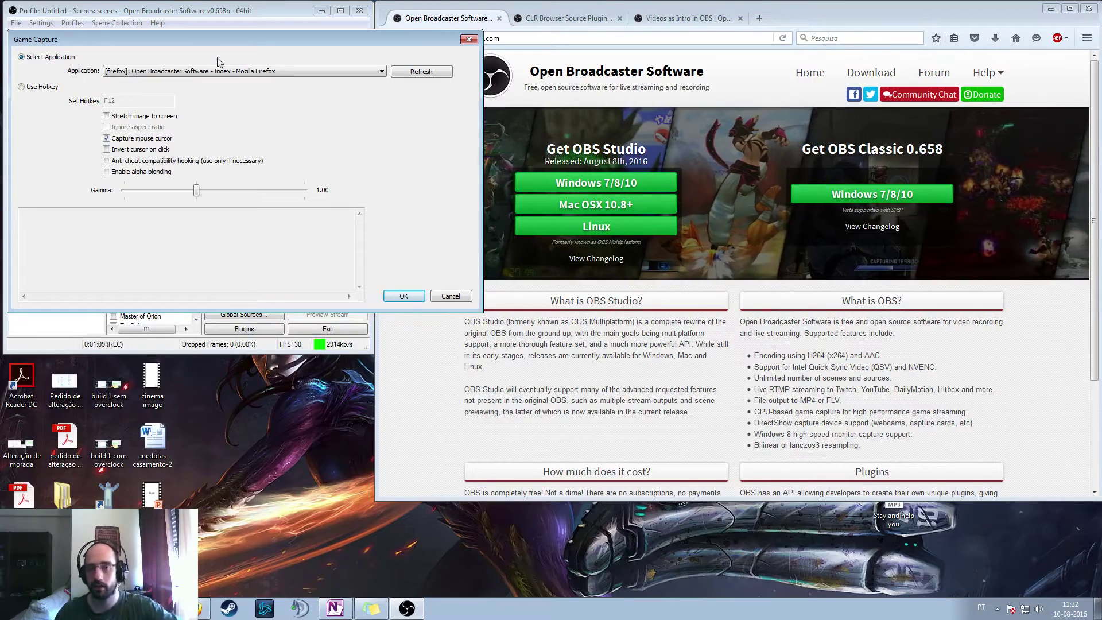
pyautogui.click(450, 296)
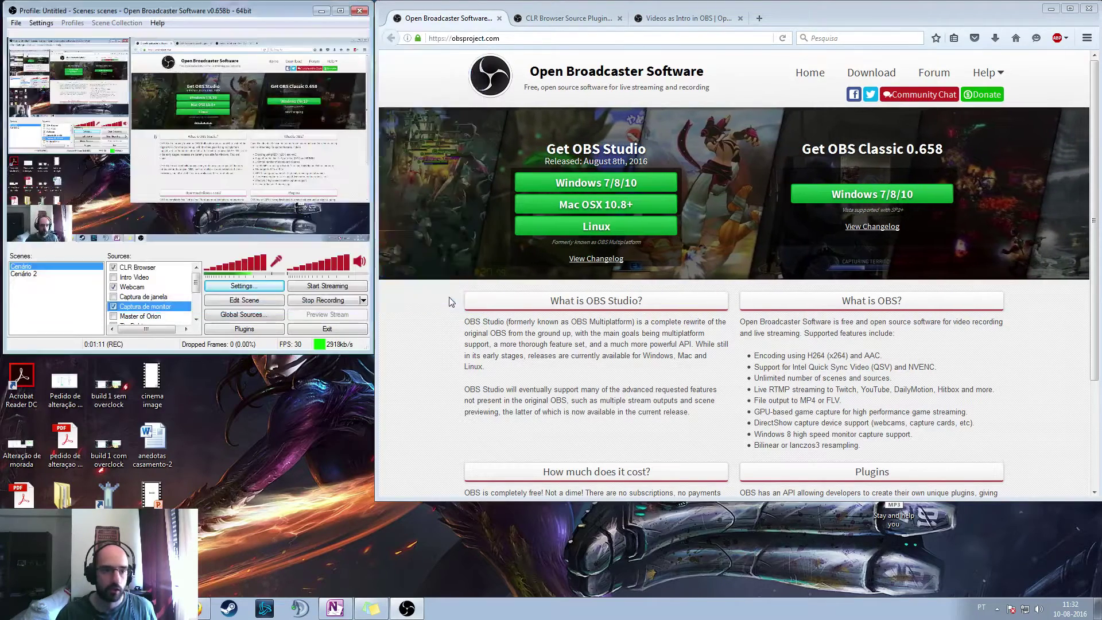
# Check the Total War: Warhammer source's properties without changes, then enable it
pyautogui.scroll(-3, 191, 308)
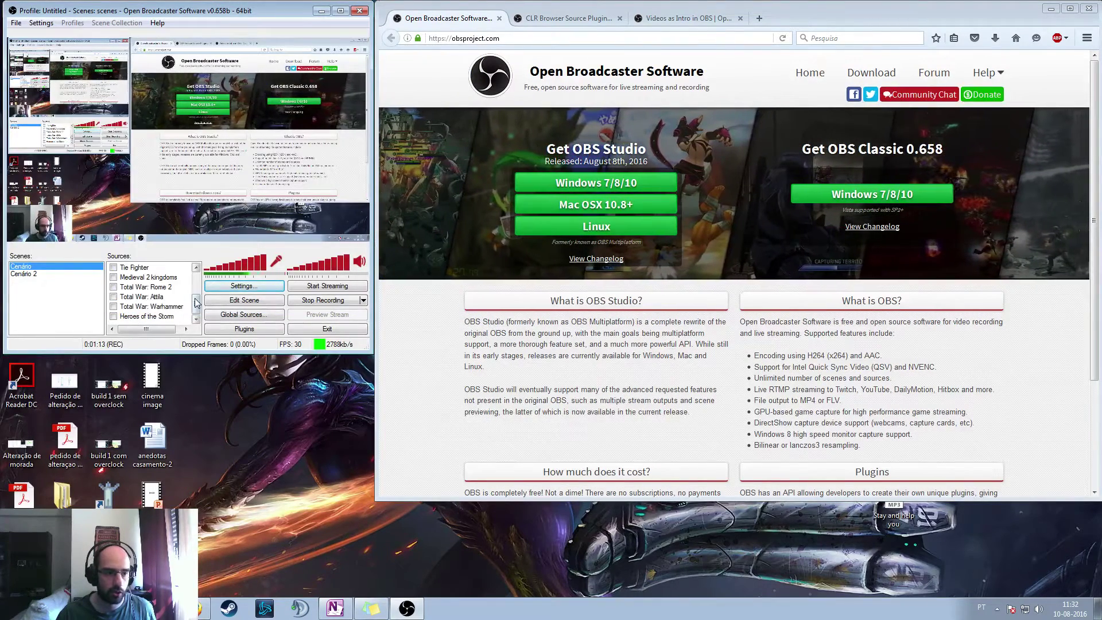
pyautogui.rightClick(138, 306)
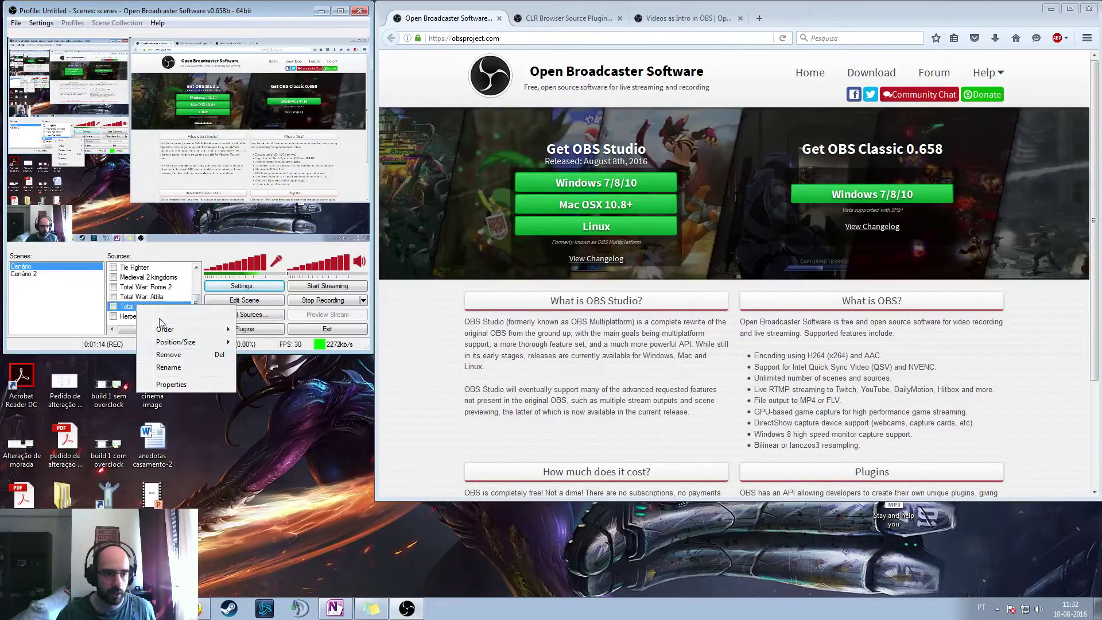
pyautogui.click(185, 386)
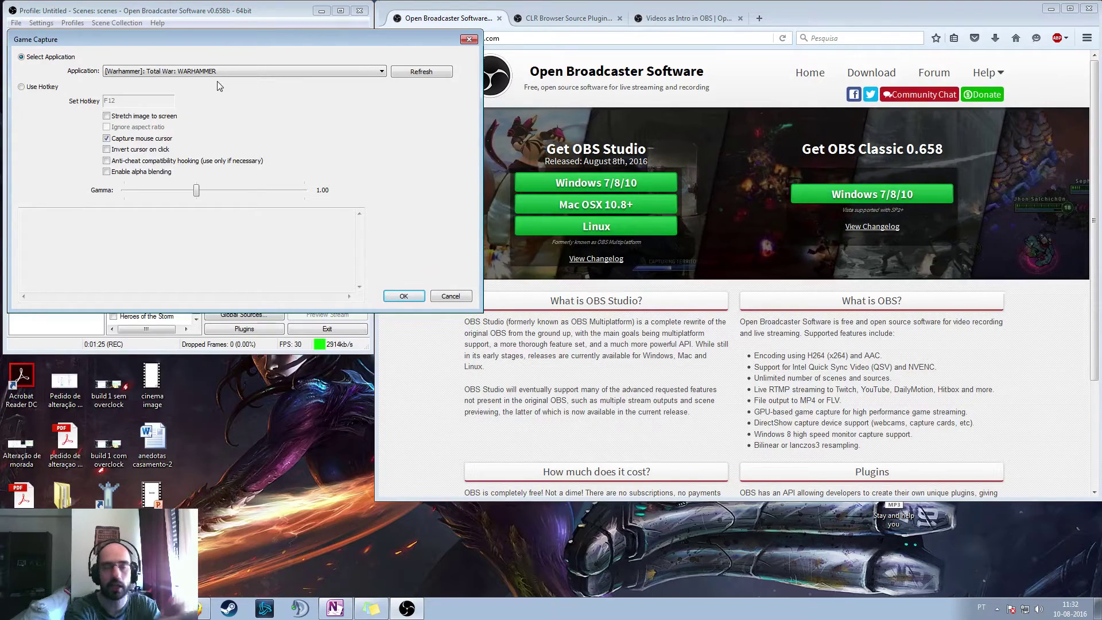
pyautogui.click(450, 296)
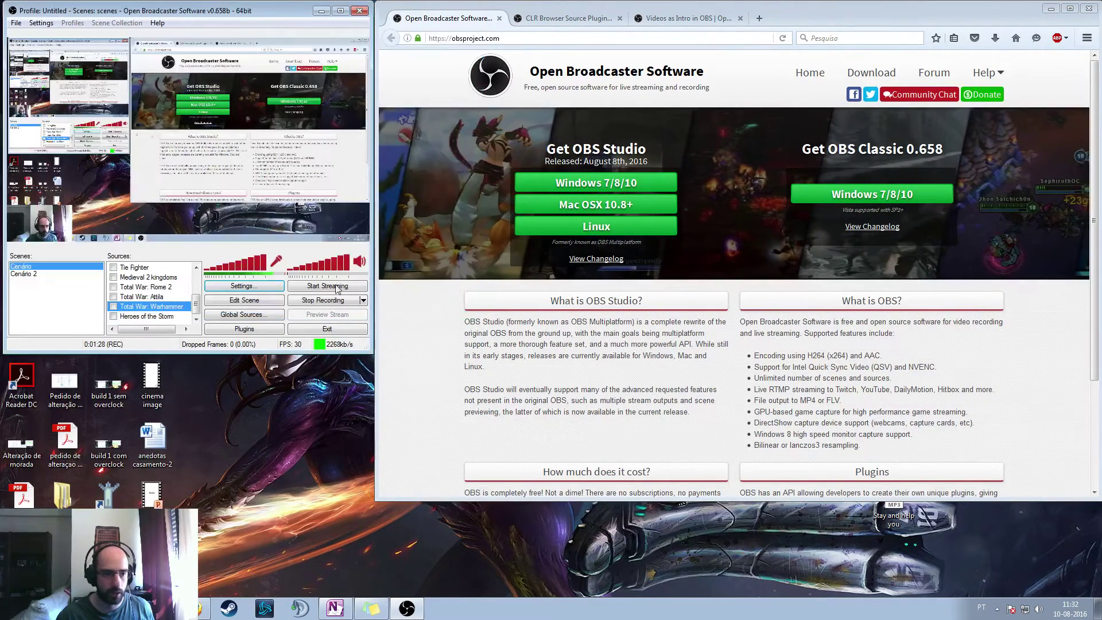
pyautogui.click(113, 307)
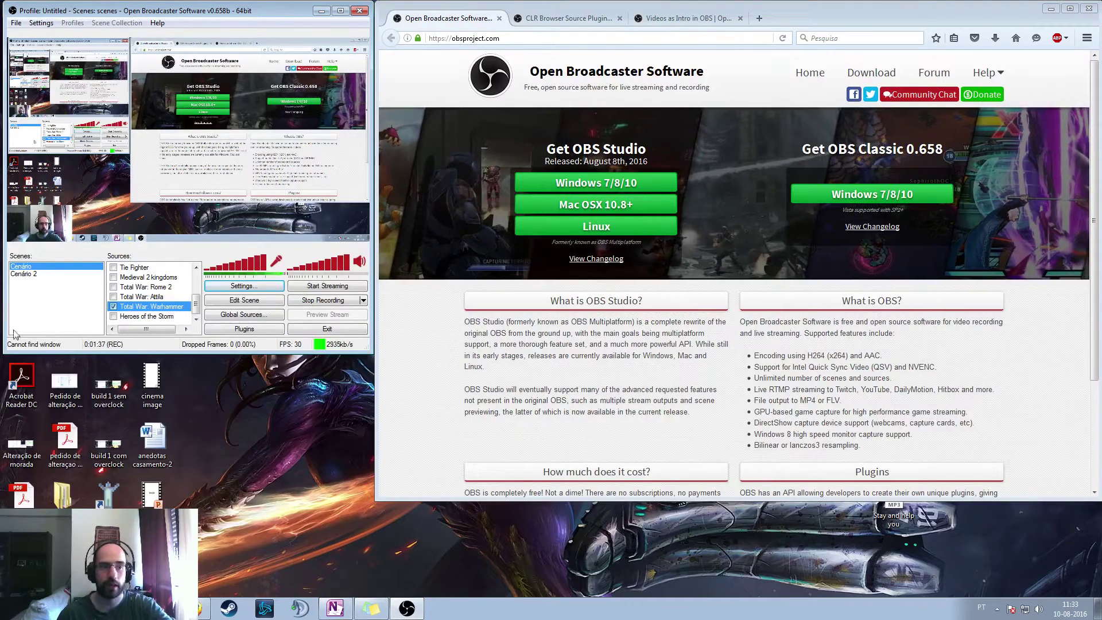
# Untick the Total War: Warhammer source and bring the Sources list back to the top
pyautogui.click(114, 307)
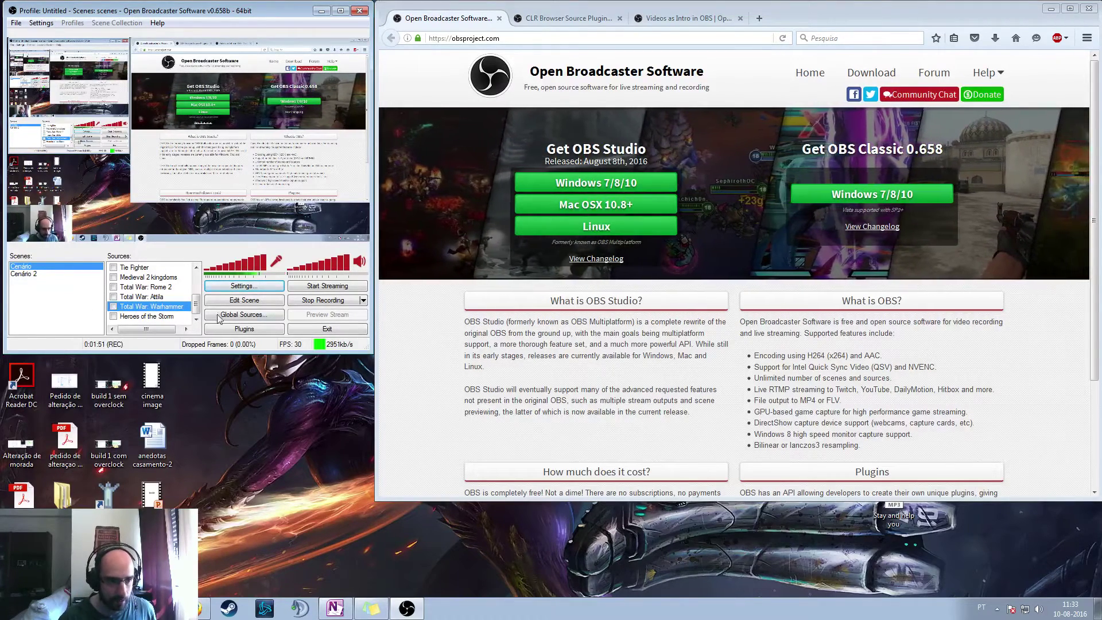
pyautogui.moveTo(200, 309); pyautogui.dragTo(200, 288)
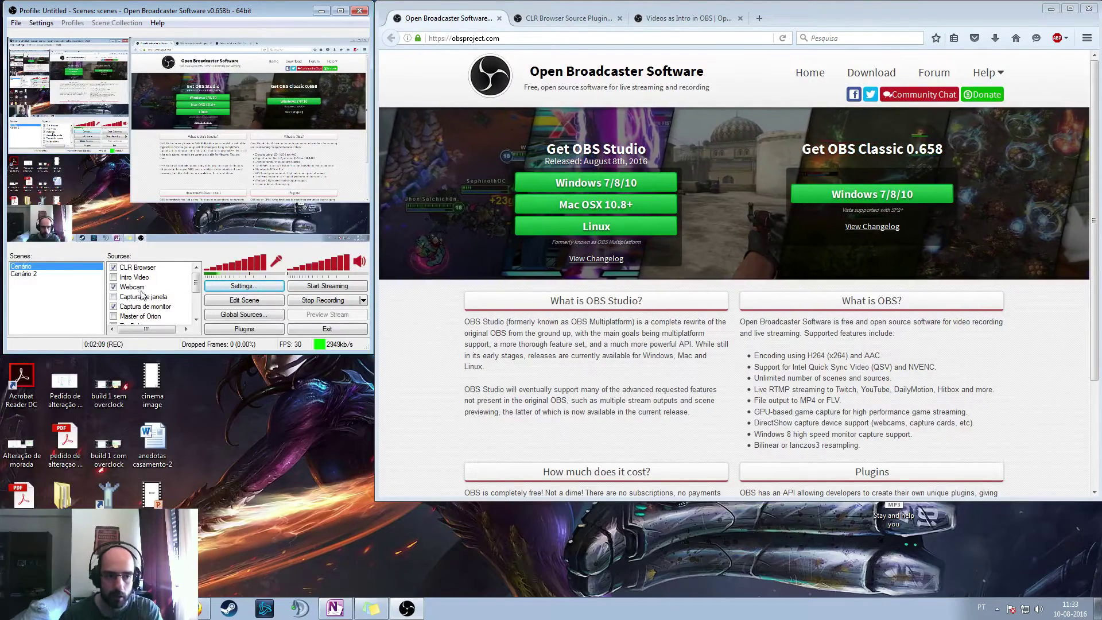
pyautogui.rightClick(185, 297)
pyautogui.moveTo(235, 305)
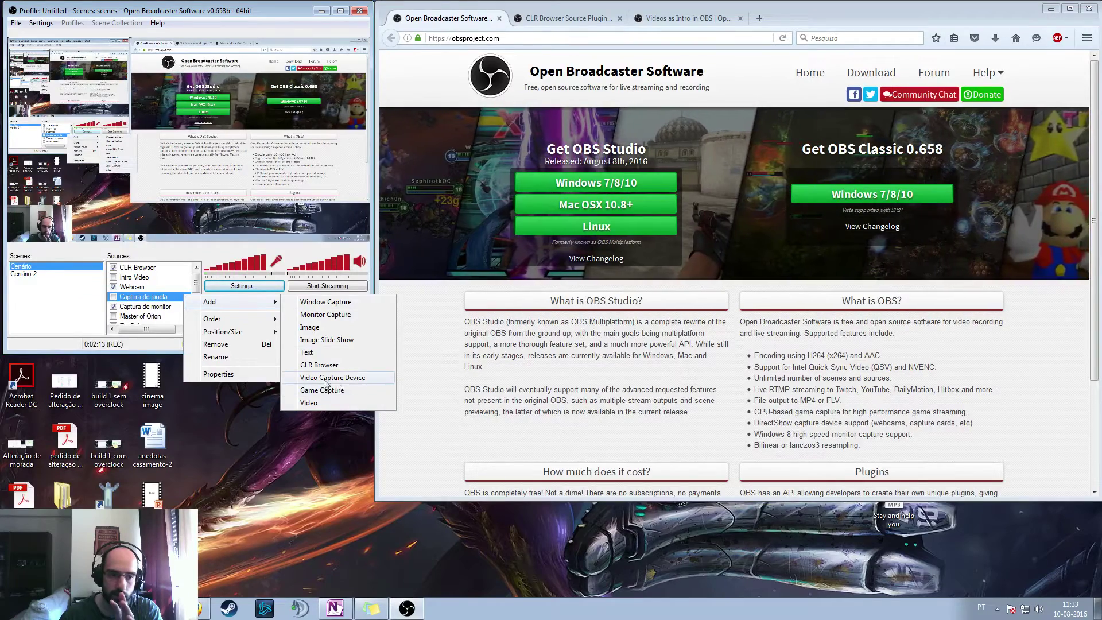
pyautogui.click(69, 310)
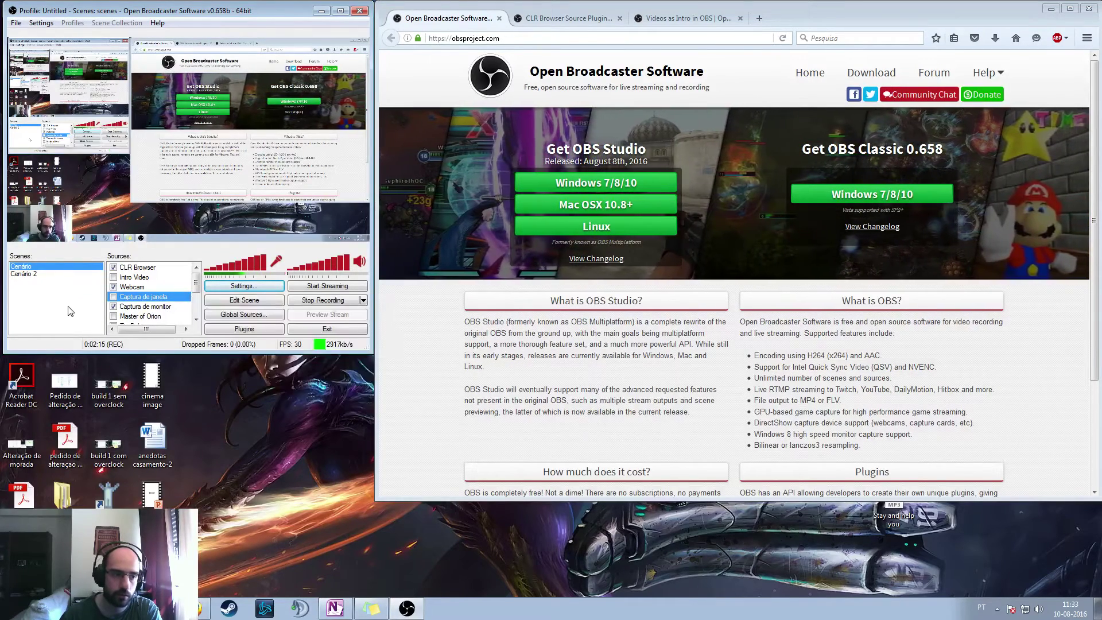
pyautogui.click(133, 287)
pyautogui.rightClick(133, 287)
pyautogui.click(146, 364)
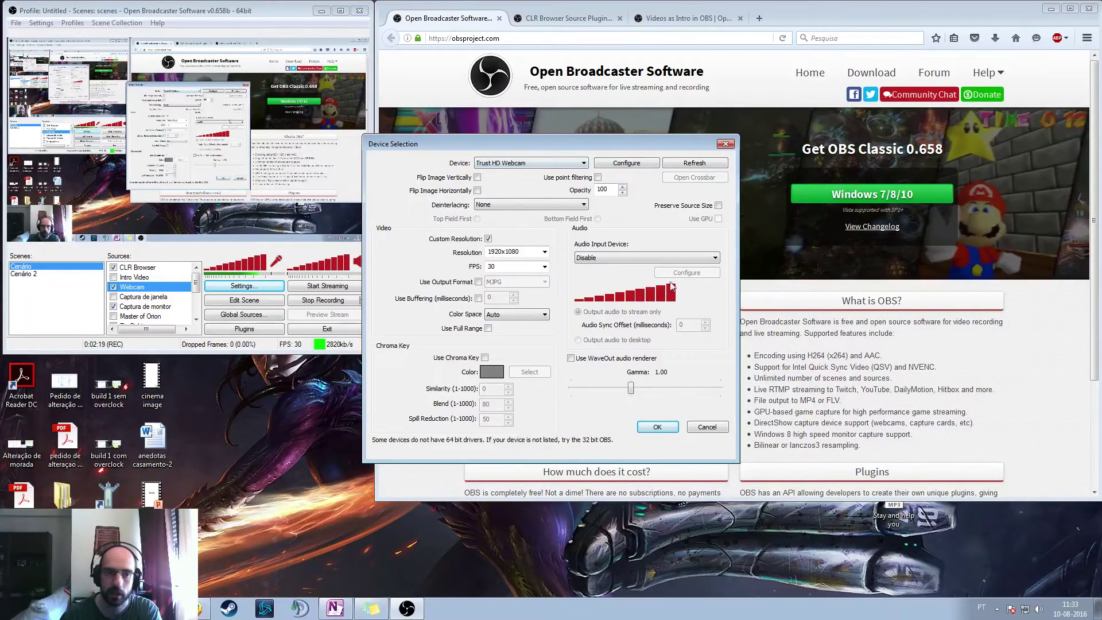
pyautogui.click(582, 165)
pyautogui.click(580, 172)
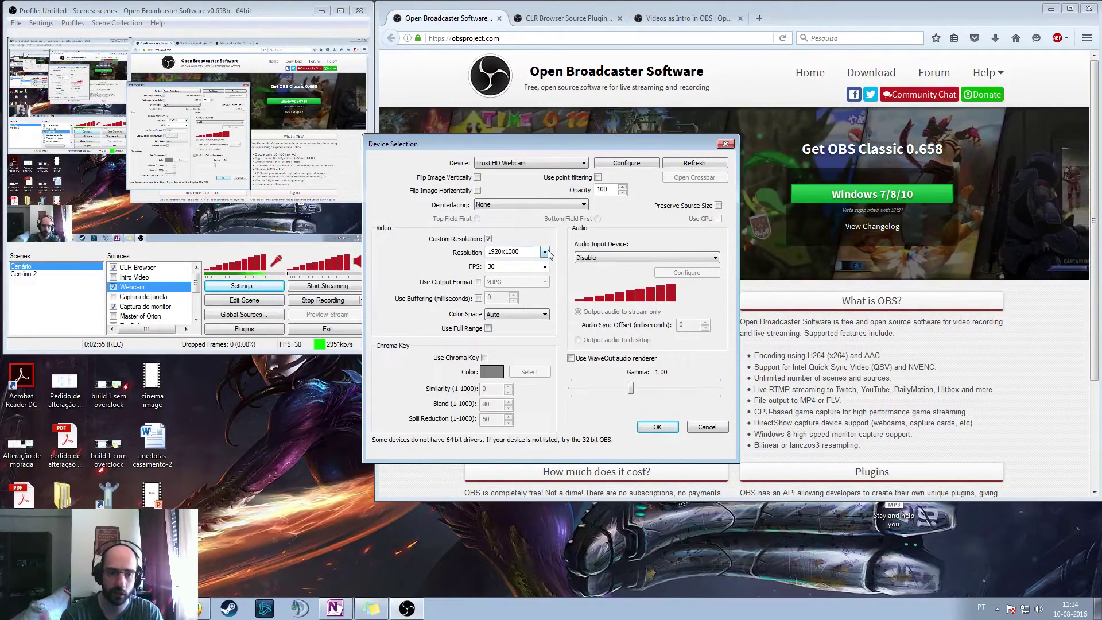
pyautogui.click(707, 428)
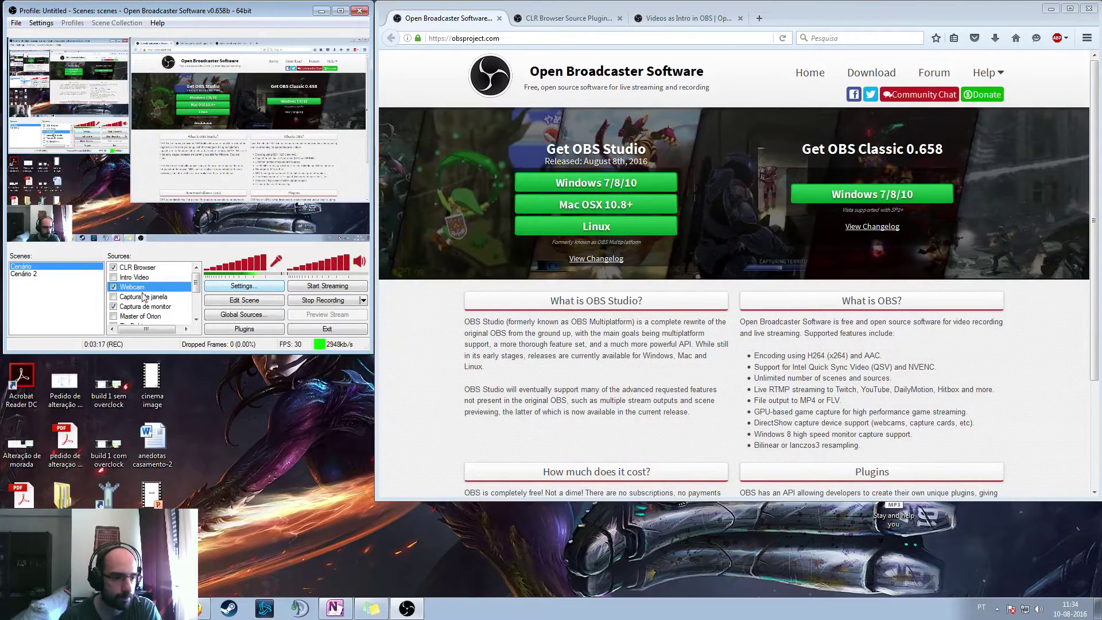
# Open Settings at the Encoding page showing x264 at 2500 kb/s and AAC at 128
pyautogui.click(245, 286)
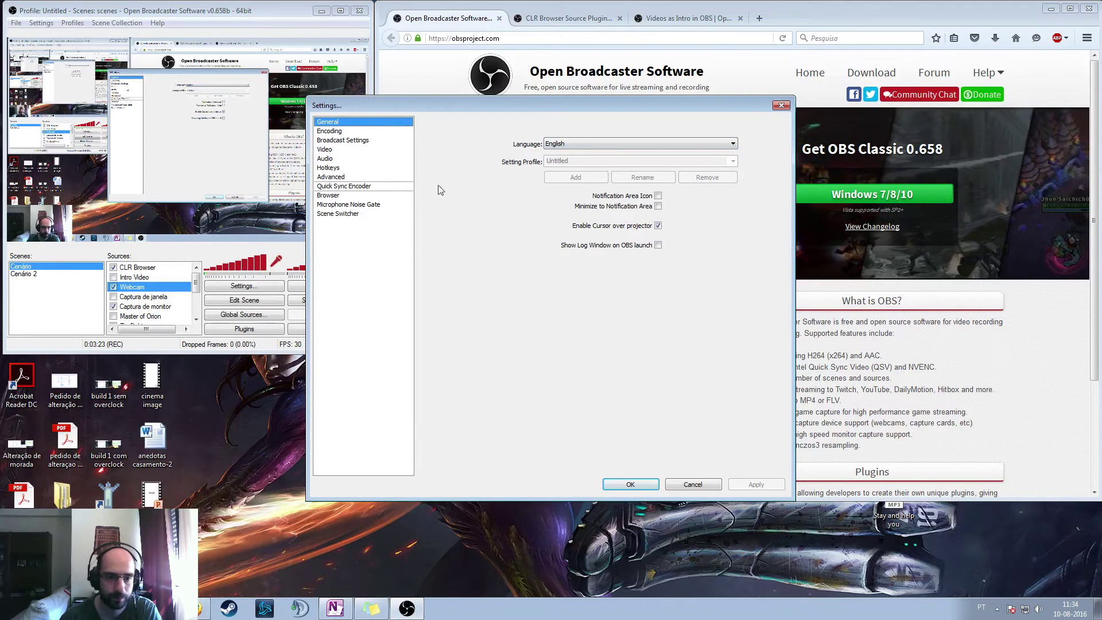
pyautogui.click(339, 132)
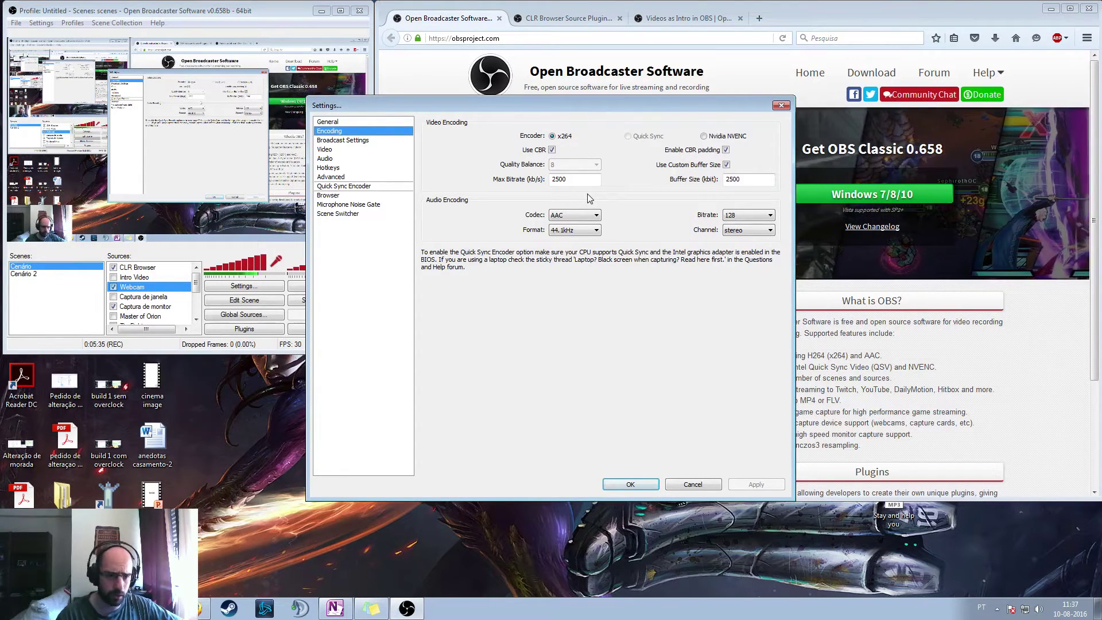
# Step through the Broadcast and 1920x1080 Video pages to the Audio device settings
pyautogui.click(357, 140)
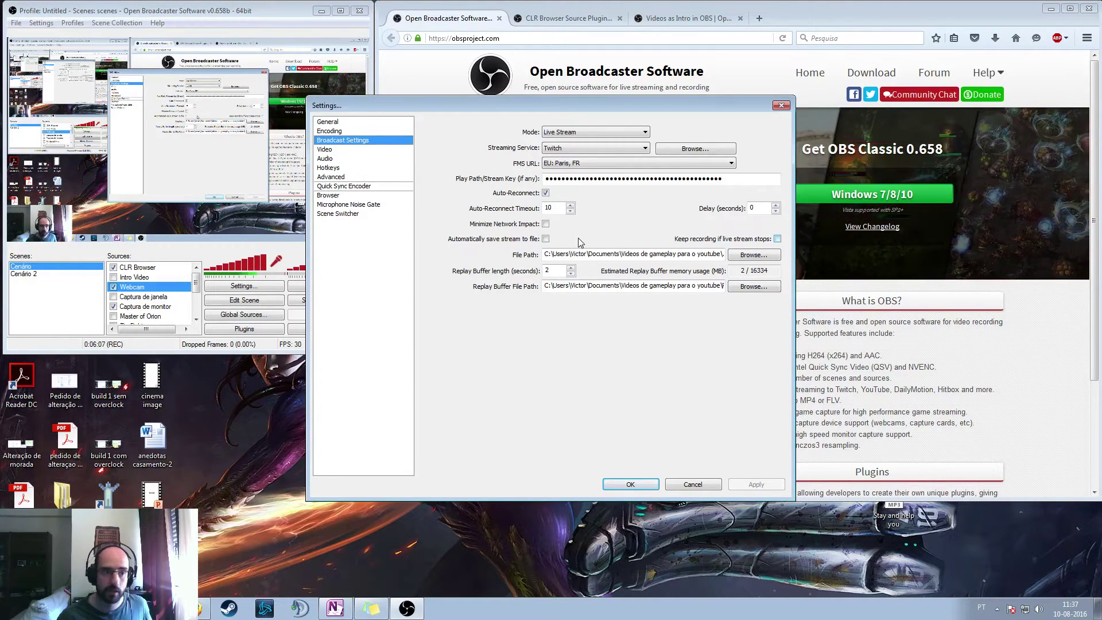
pyautogui.click(339, 150)
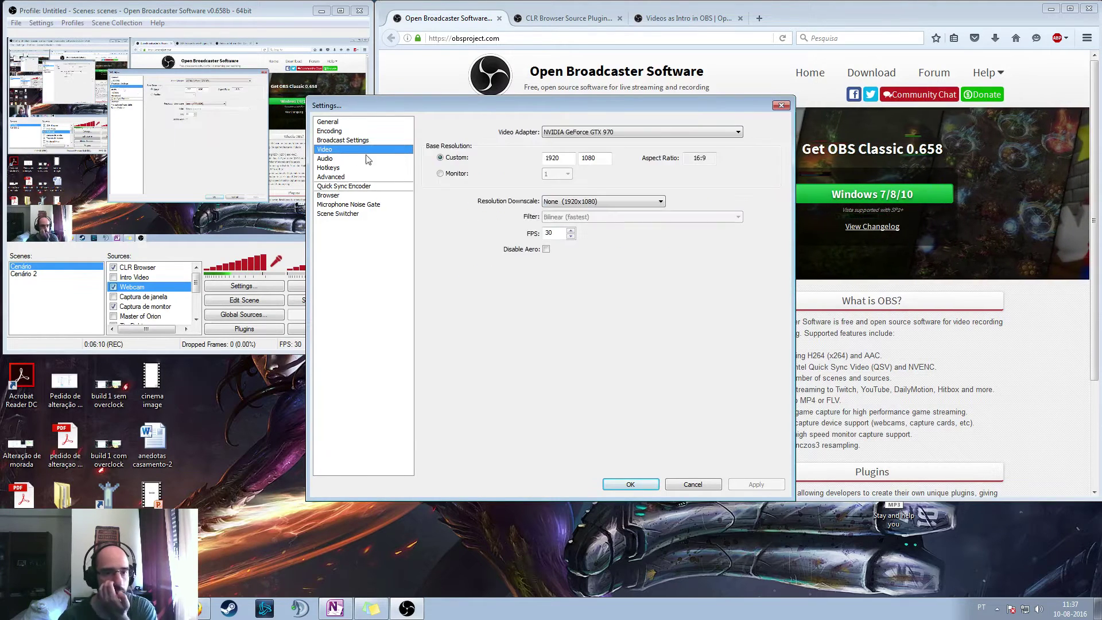
pyautogui.click(328, 160)
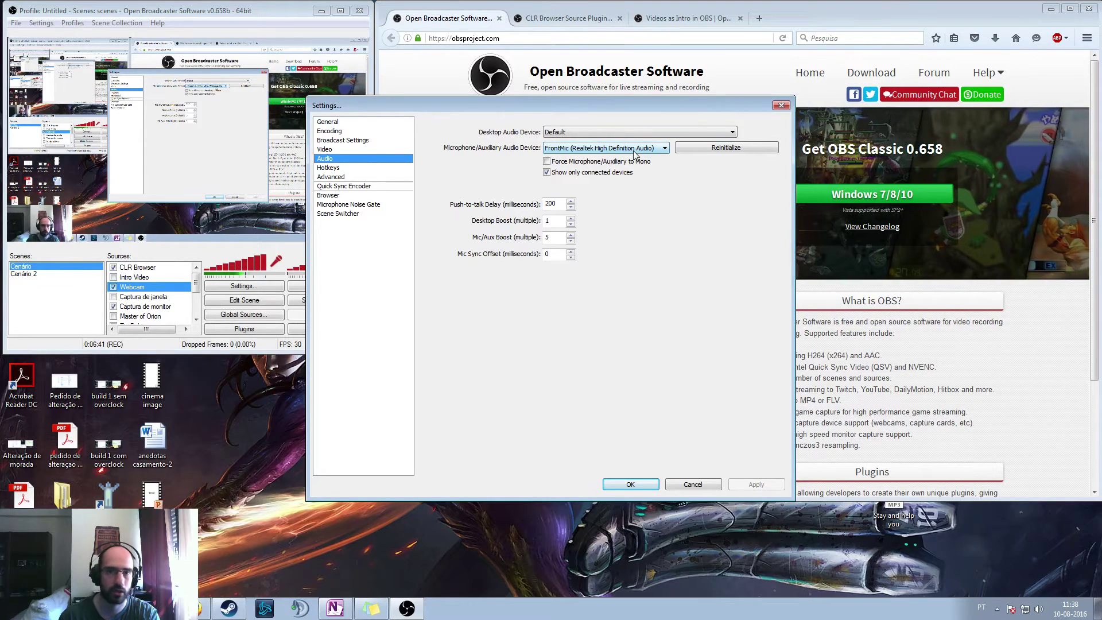
# Review the Hotkeys page with the Settings window repositioned, then show the Advanced page
pyautogui.click(362, 169)
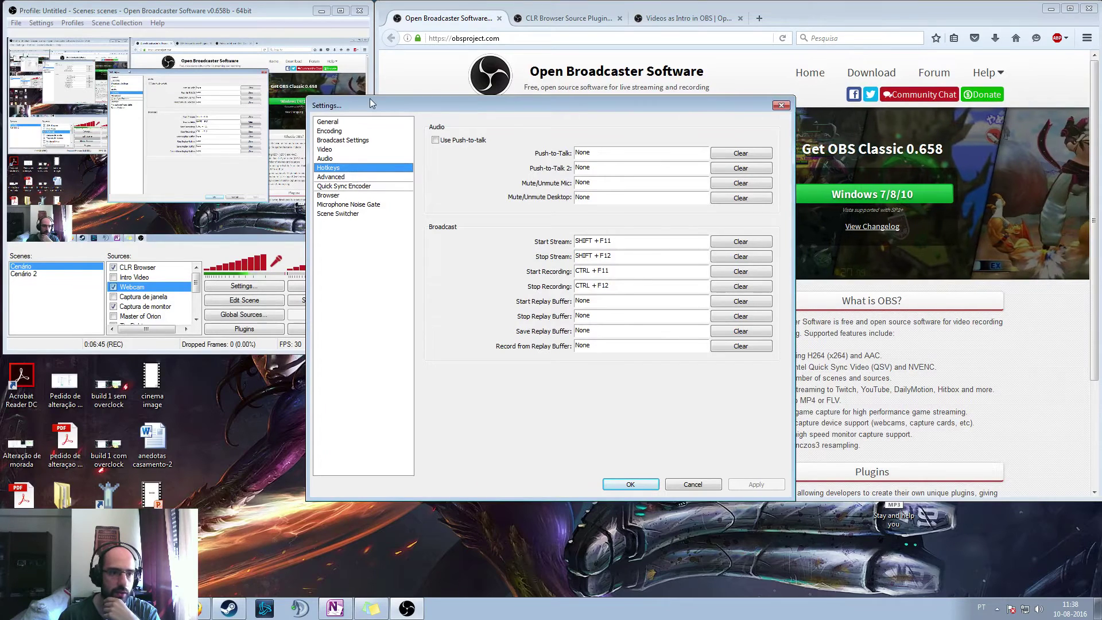
pyautogui.moveTo(370, 103); pyautogui.dragTo(490, 109)
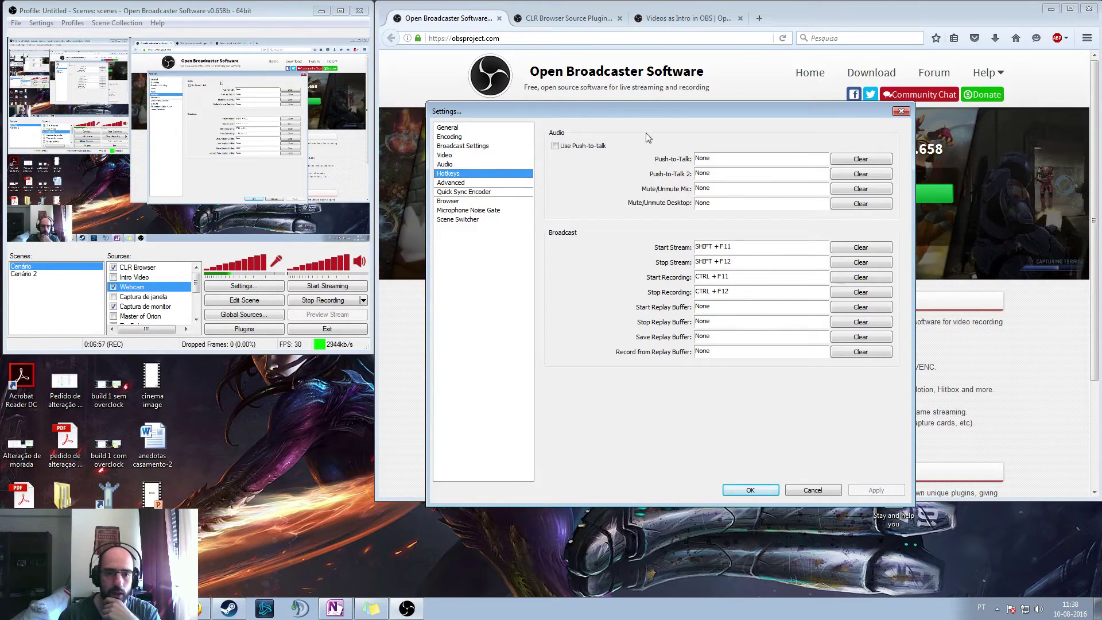
pyautogui.moveTo(620, 109); pyautogui.dragTo(554, 108)
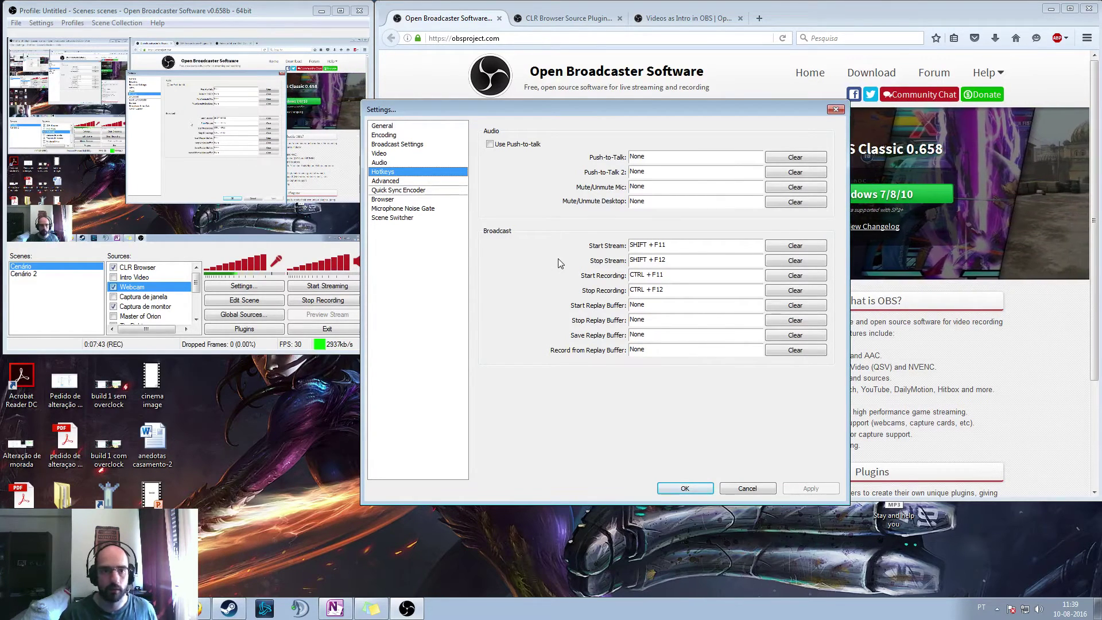
pyautogui.click(402, 181)
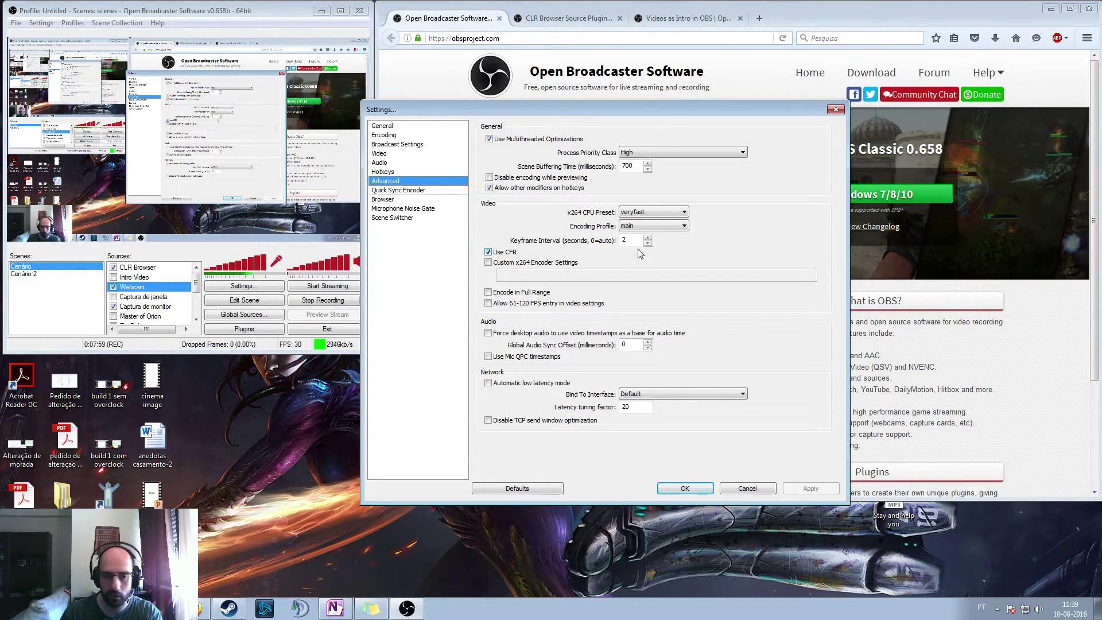
# Leave the x264 CPU preset at veryfast, compare Encoding, then view Quick Sync Encoder settings
pyautogui.click(684, 213)
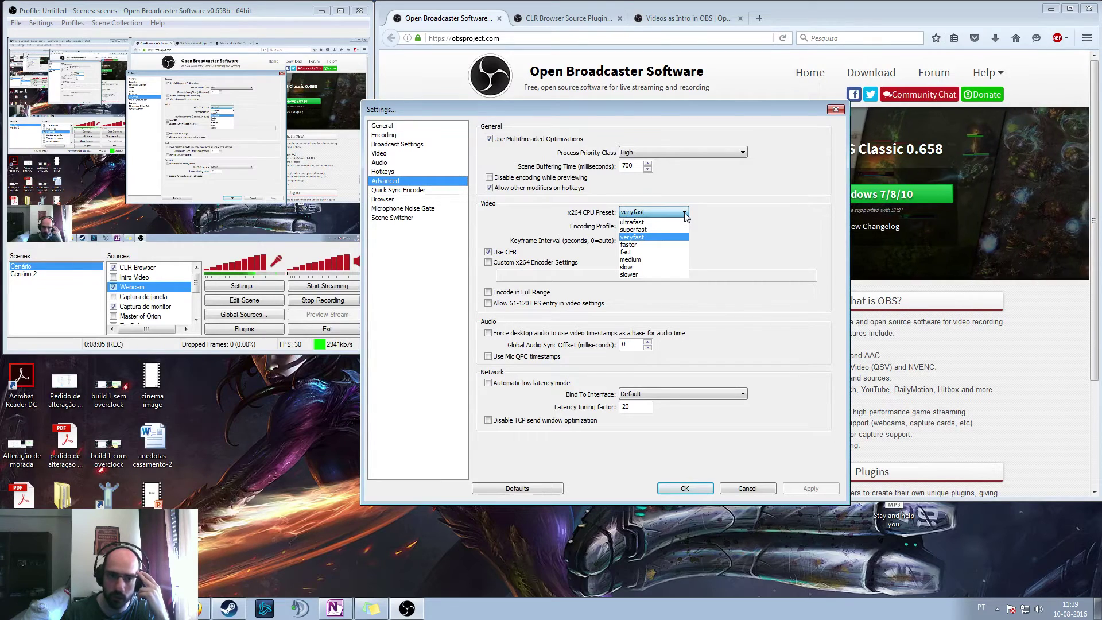
pyautogui.click(684, 213)
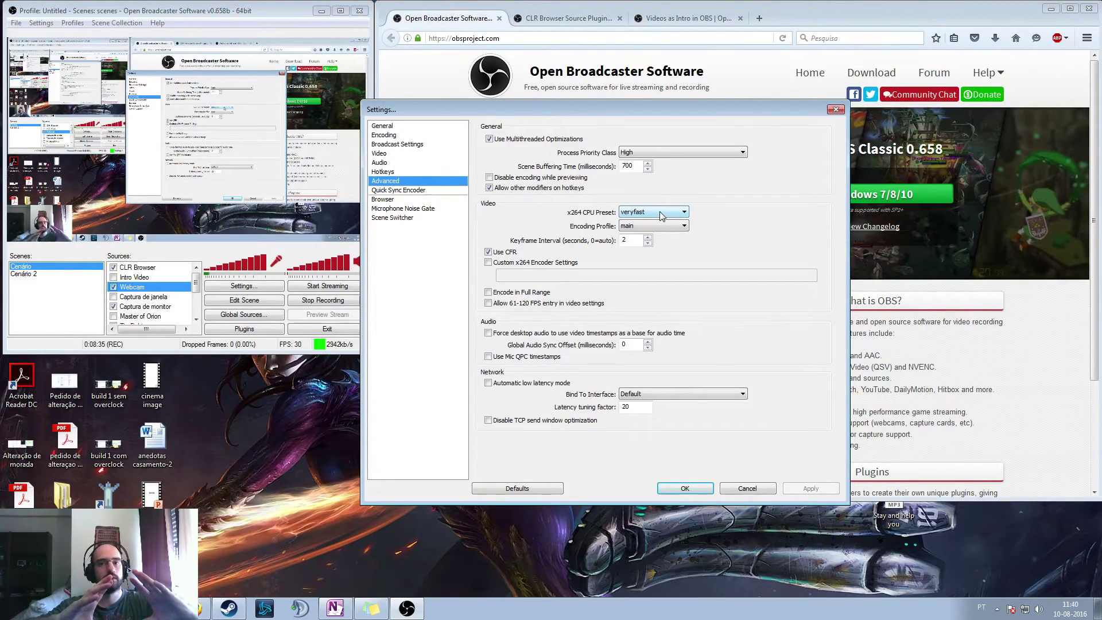
pyautogui.click(415, 136)
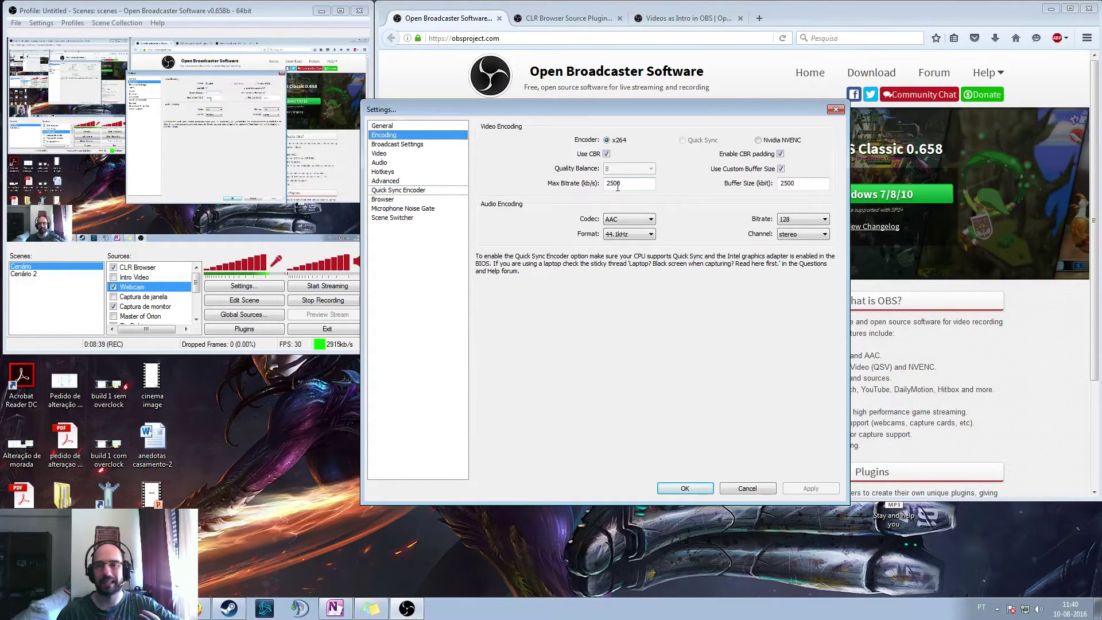
pyautogui.click(410, 181)
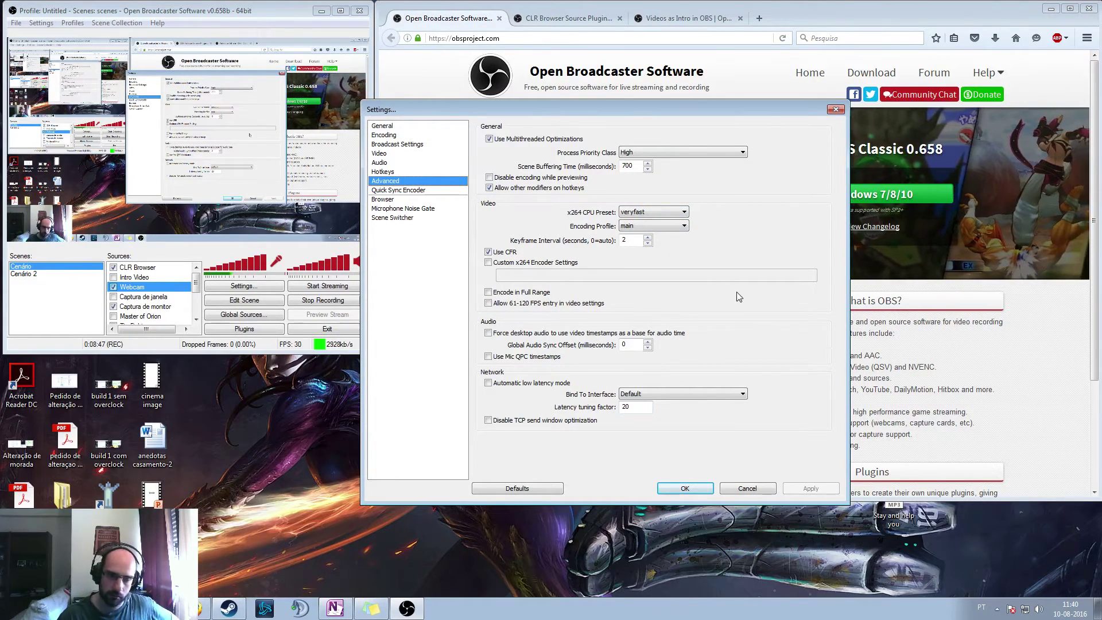
pyautogui.click(402, 191)
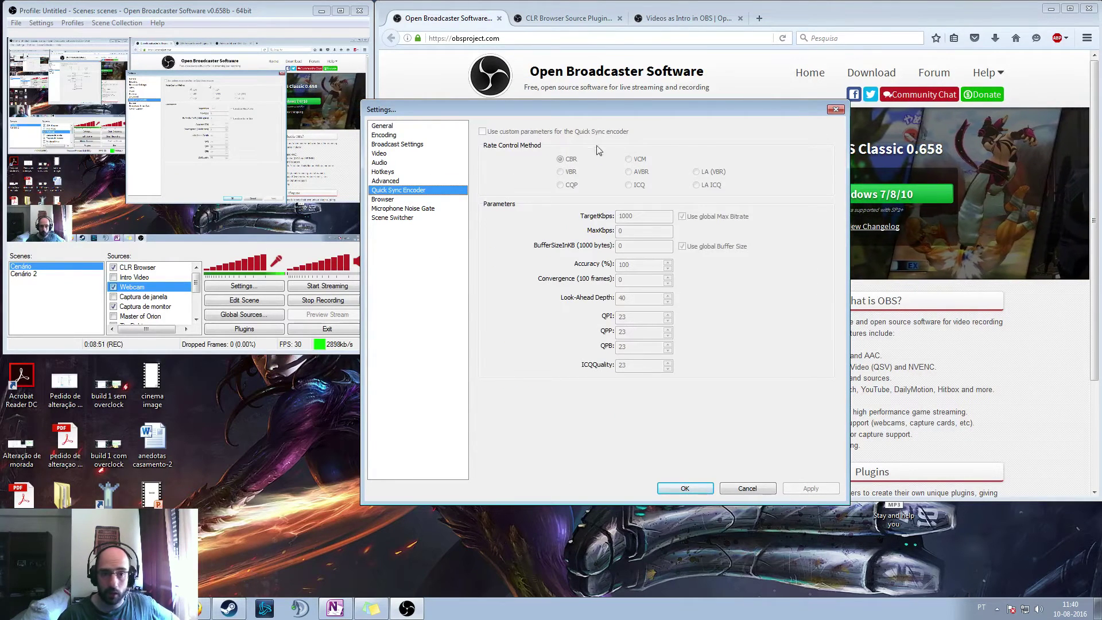
# Review the Browser and Microphone Noise Gate pages, then cancel the Settings dialog
pyautogui.click(390, 200)
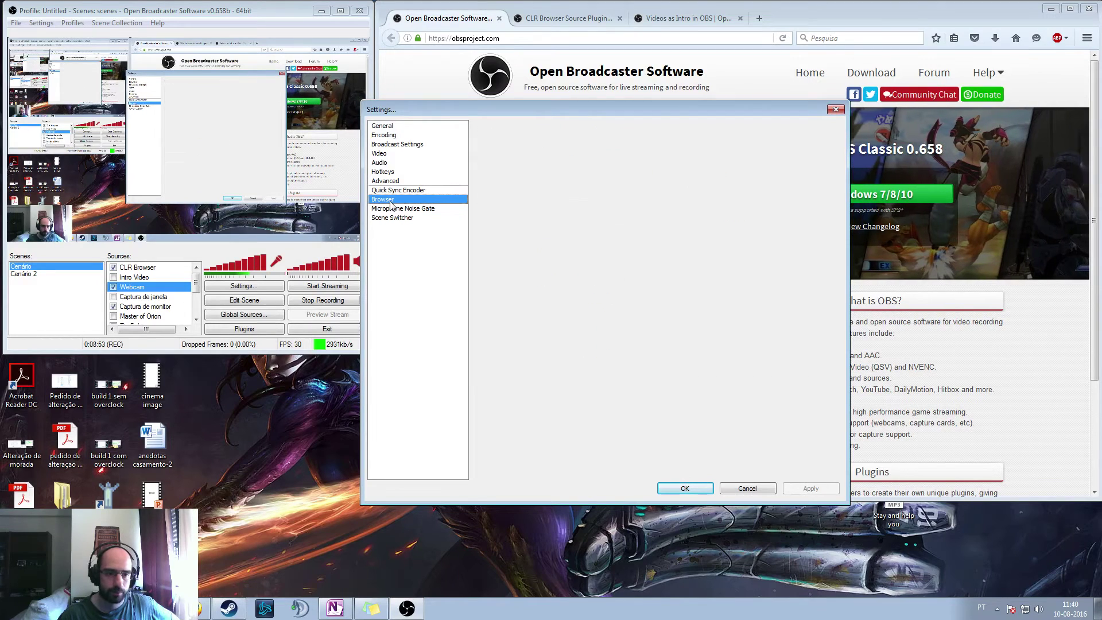
pyautogui.click(393, 207)
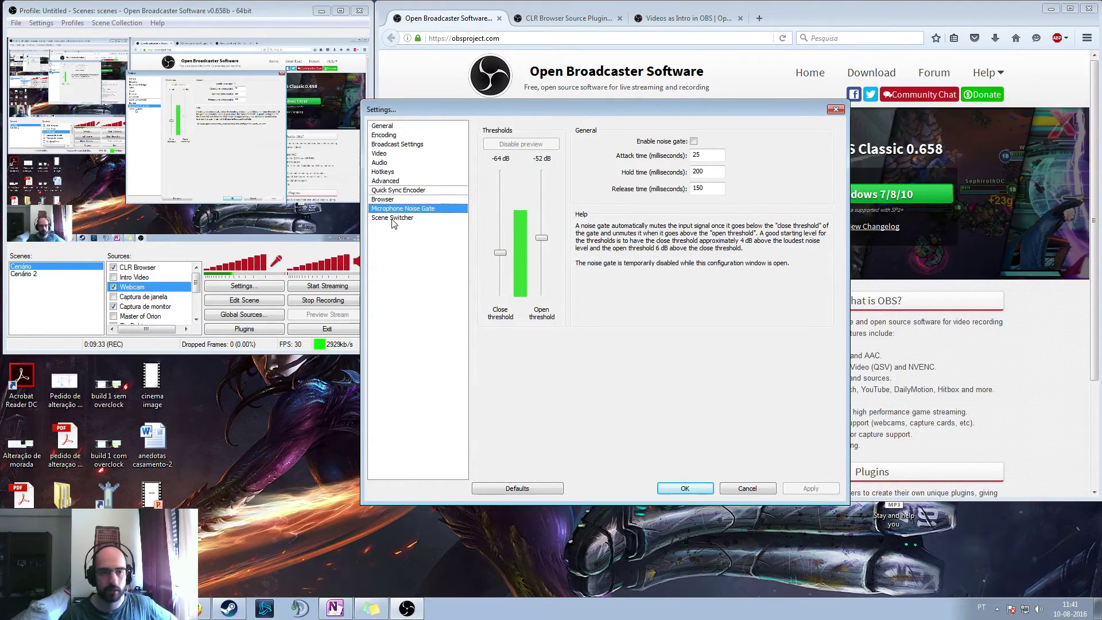
pyautogui.click(745, 488)
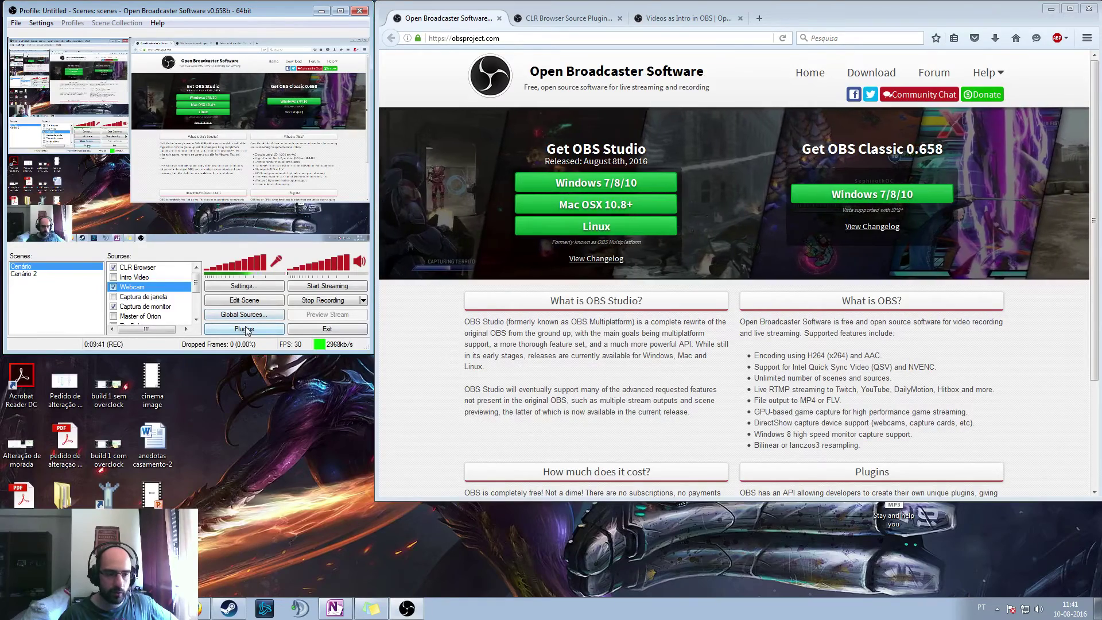
# Read the CLR Browser Source Plugin page, then the Videos as Intro in OBS thread
pyautogui.click(161, 268)
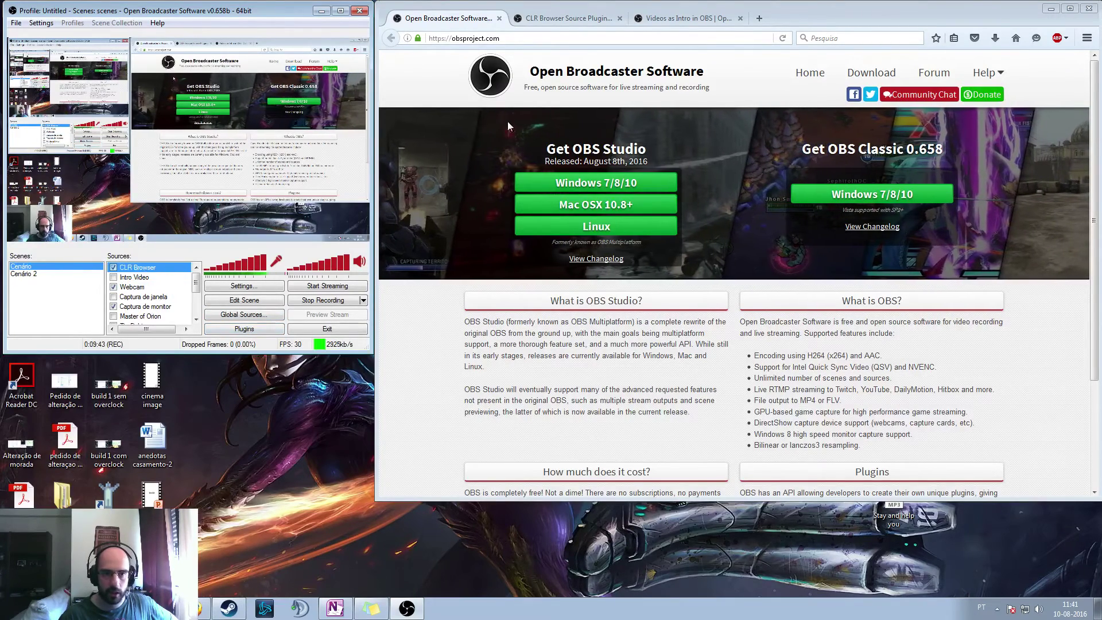
pyautogui.click(560, 19)
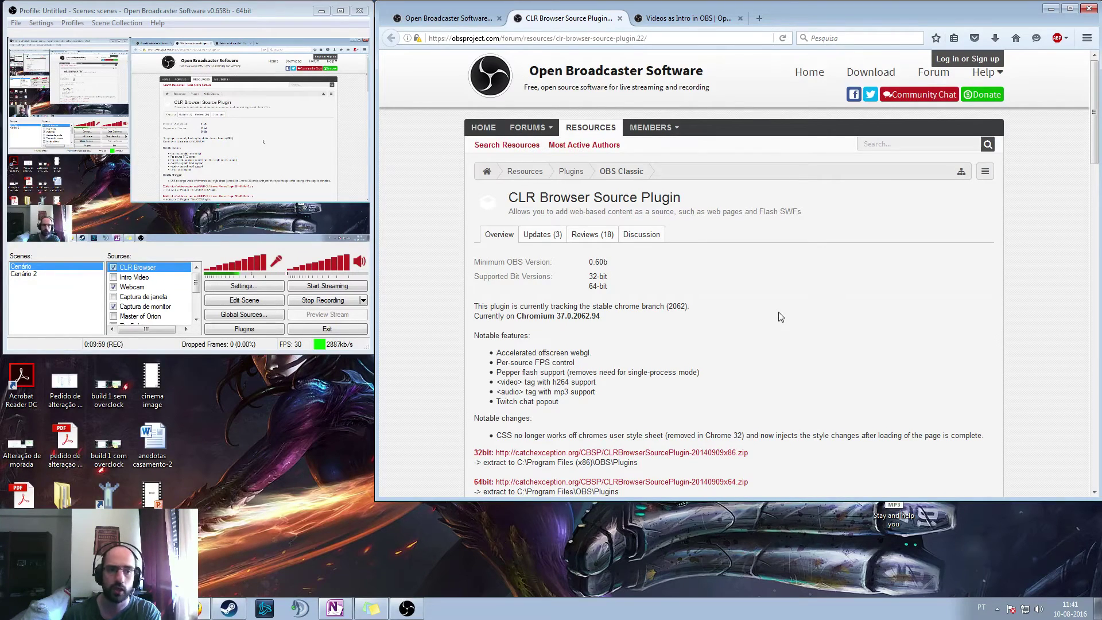
pyautogui.scroll(-3, 729, 264)
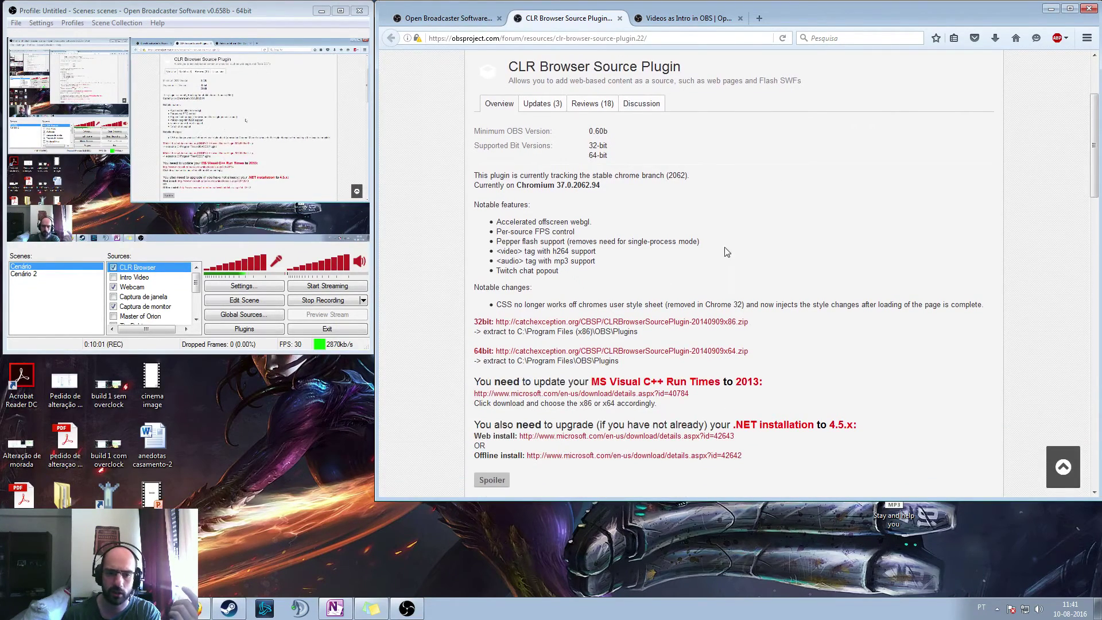
pyautogui.scroll(3, 744, 270)
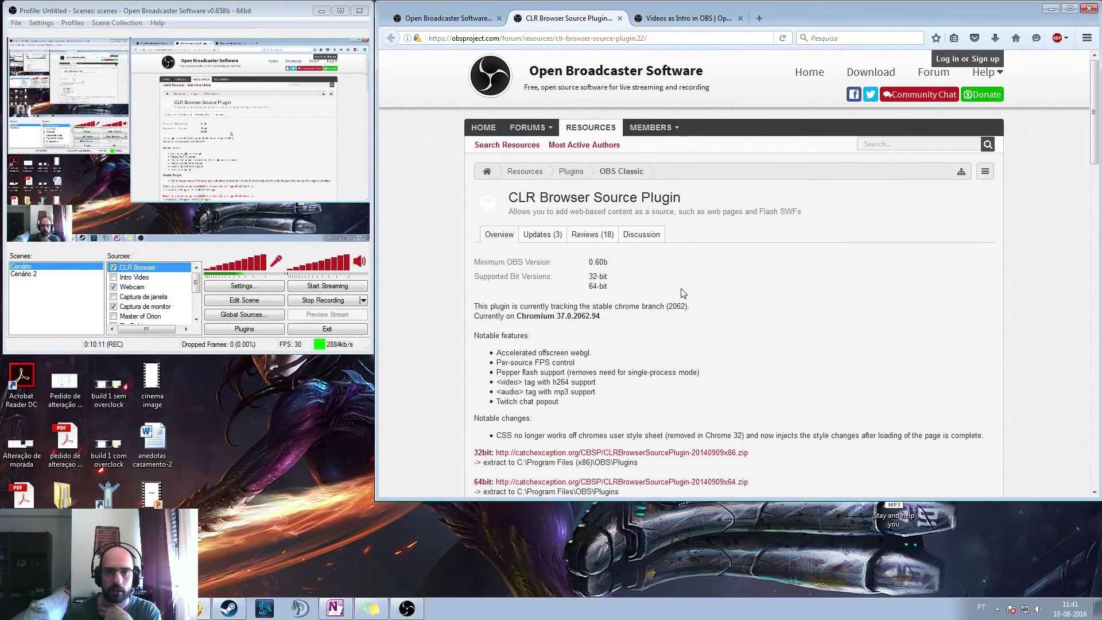
pyautogui.hotkey('ctrl', 'Tab')
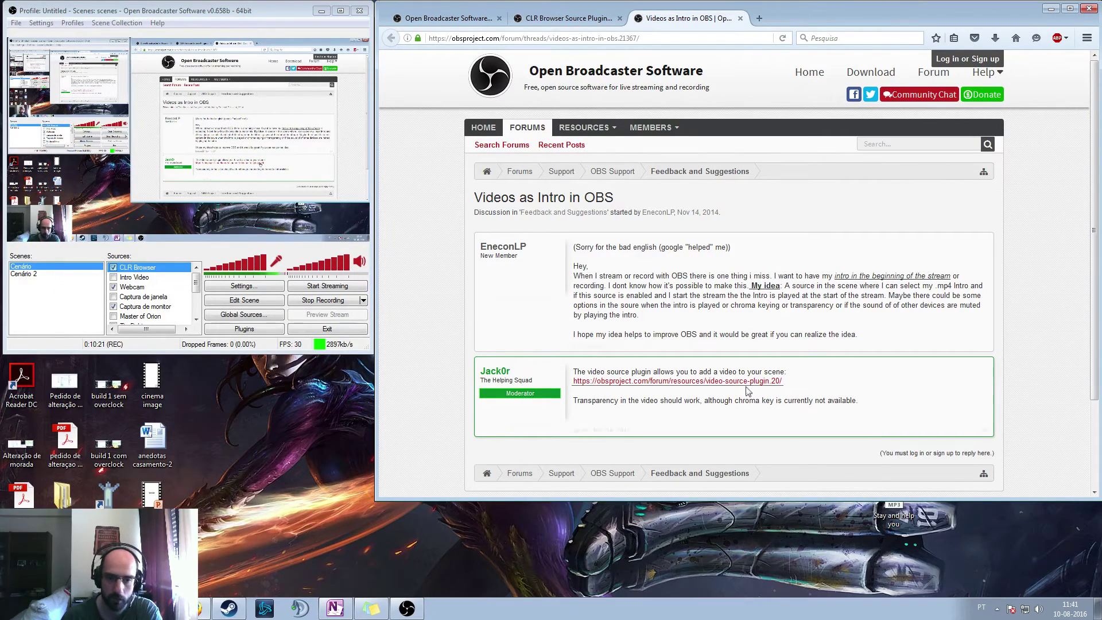
pyautogui.click(132, 279)
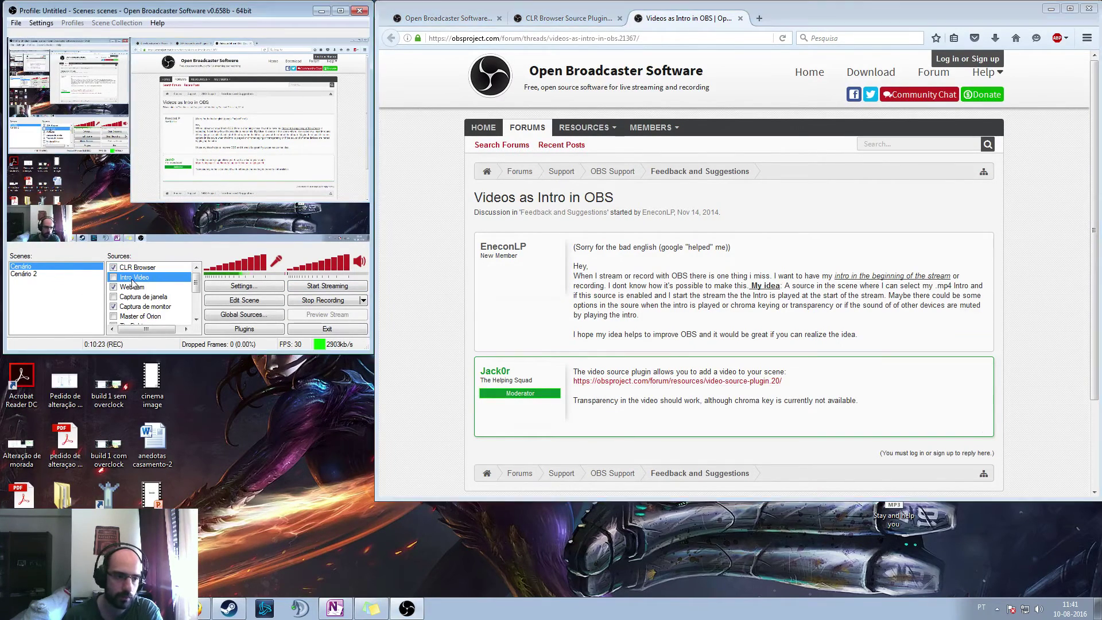
pyautogui.rightClick(132, 280)
pyautogui.click(190, 366)
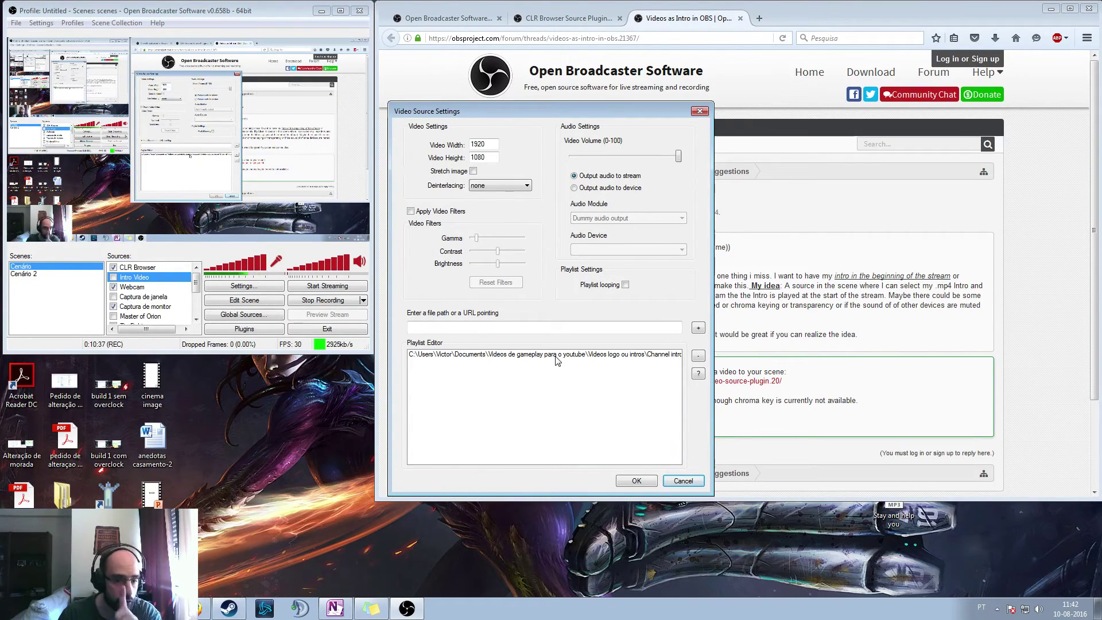
pyautogui.click(683, 481)
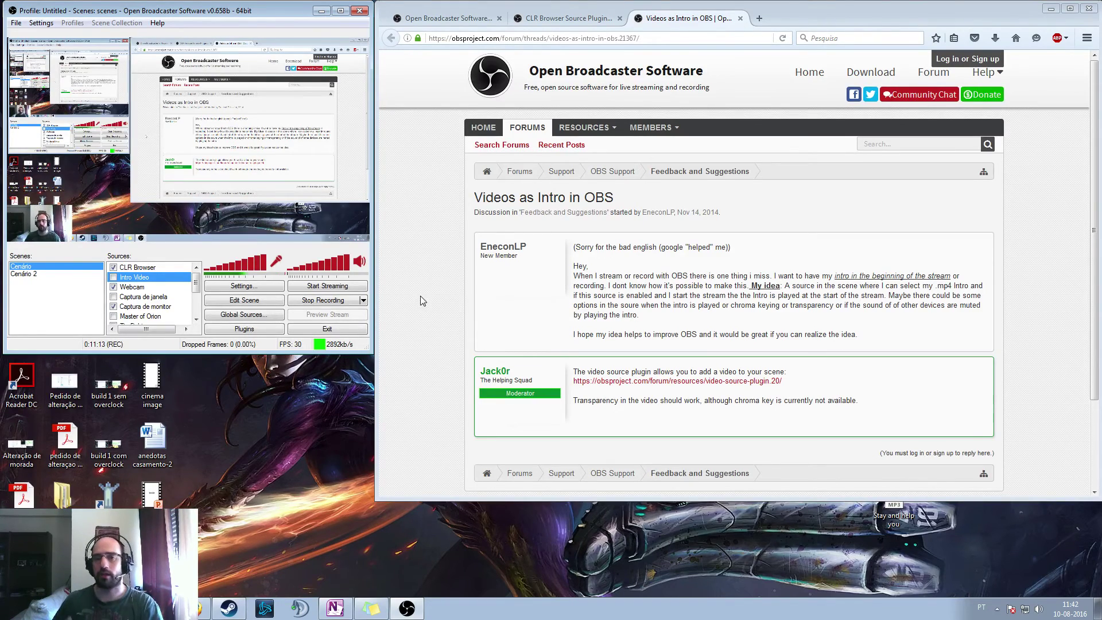
# Switch to the Open Broadcaster Software tab showing the obsproject.com download page
pyautogui.click(447, 18)
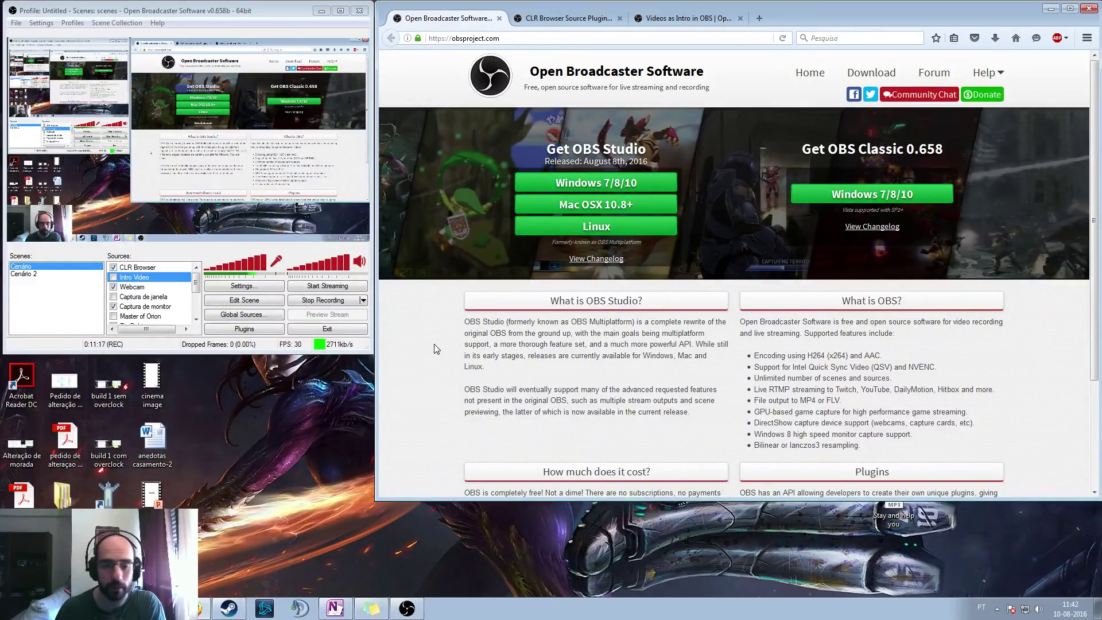